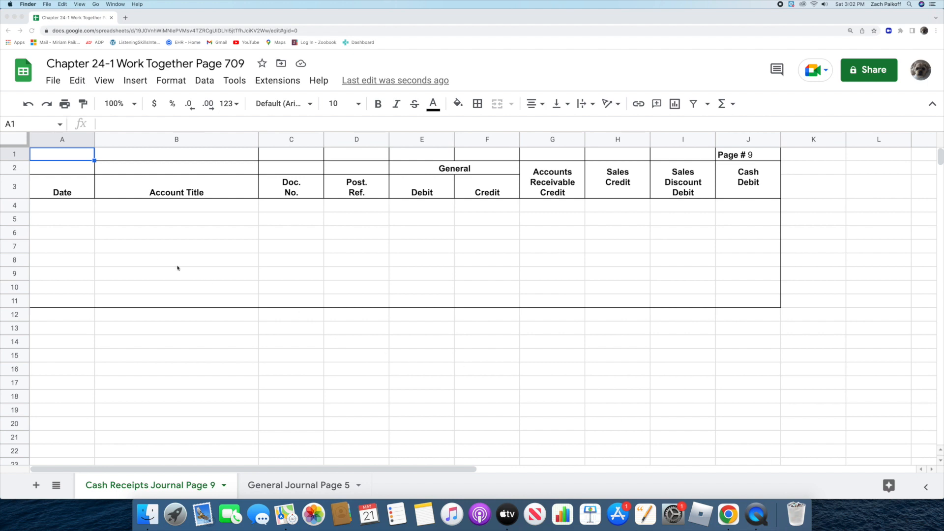
- Date the first Cash Receipts Journal entry May 1, 2022, and add a ticked checkbox as its account title
double_click(71, 204)
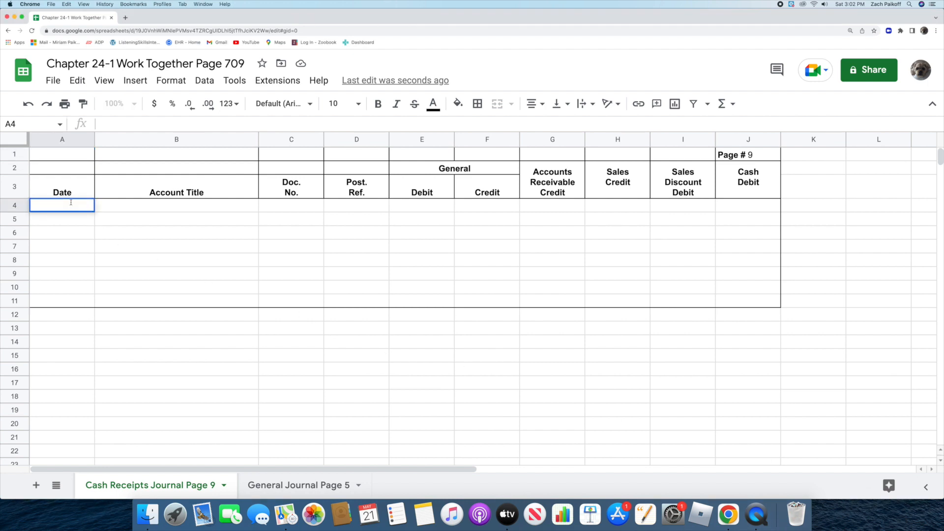
text(May 1, 2022)
key(Return)
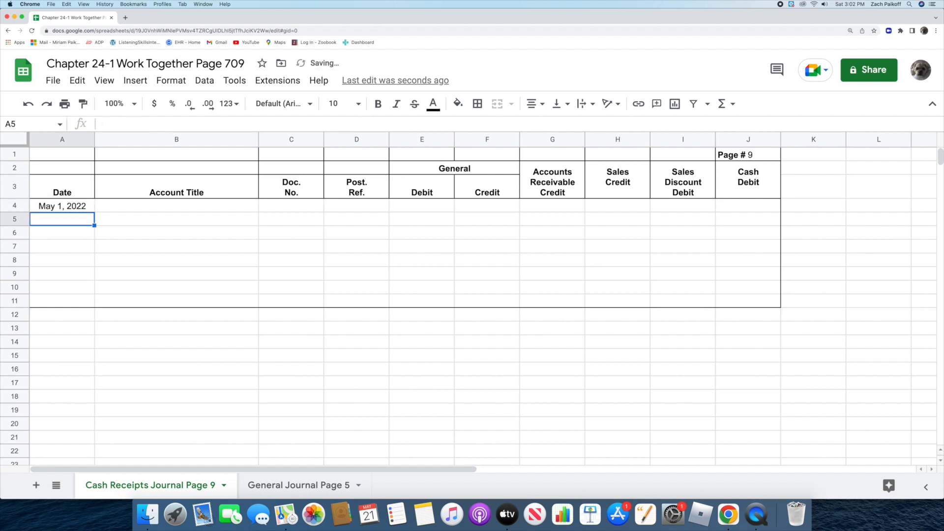
click(133, 207)
click(135, 80)
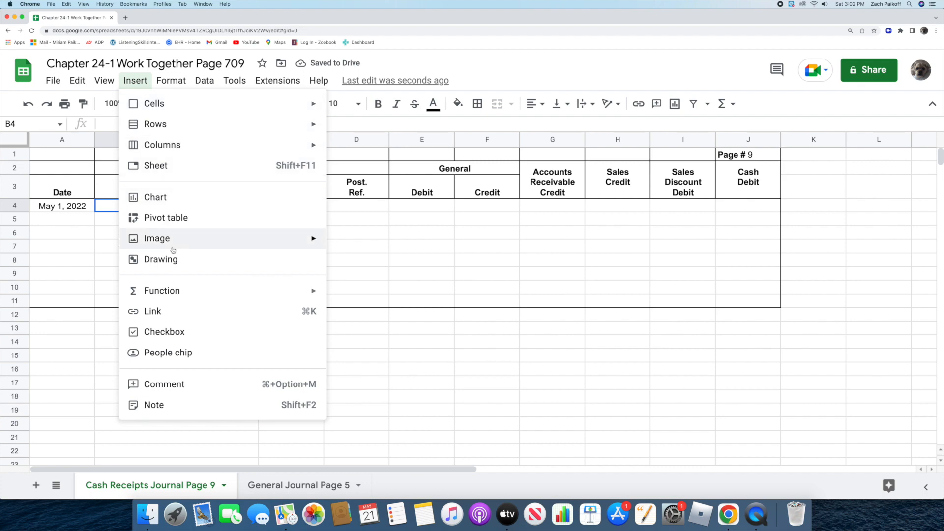
click(179, 331)
click(101, 205)
- Enter document number M323 for the May 1 entry and add a ticked checkbox as its posting reference
double_click(287, 206)
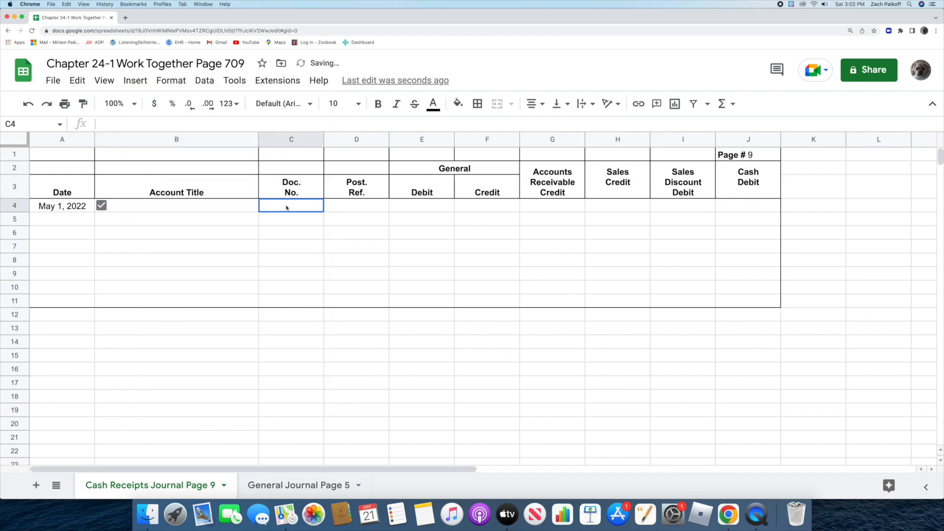
text(M323)
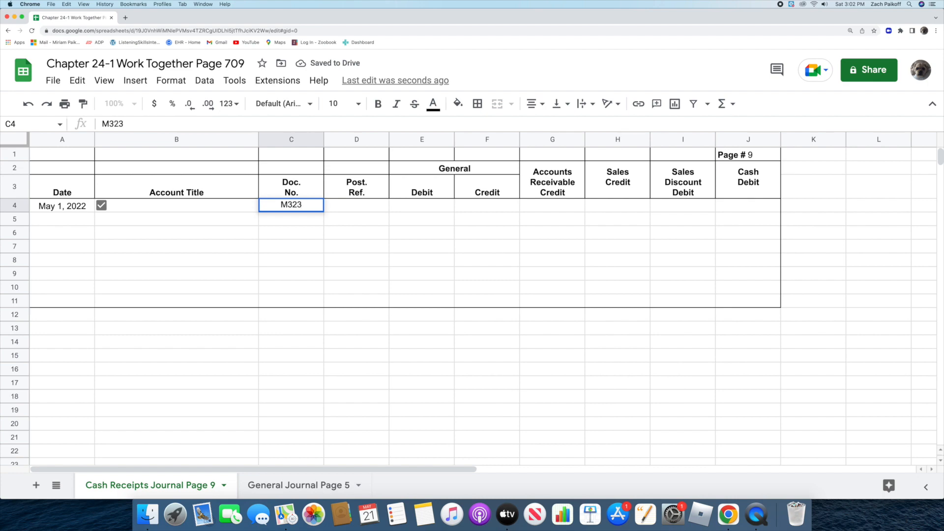
key(Return)
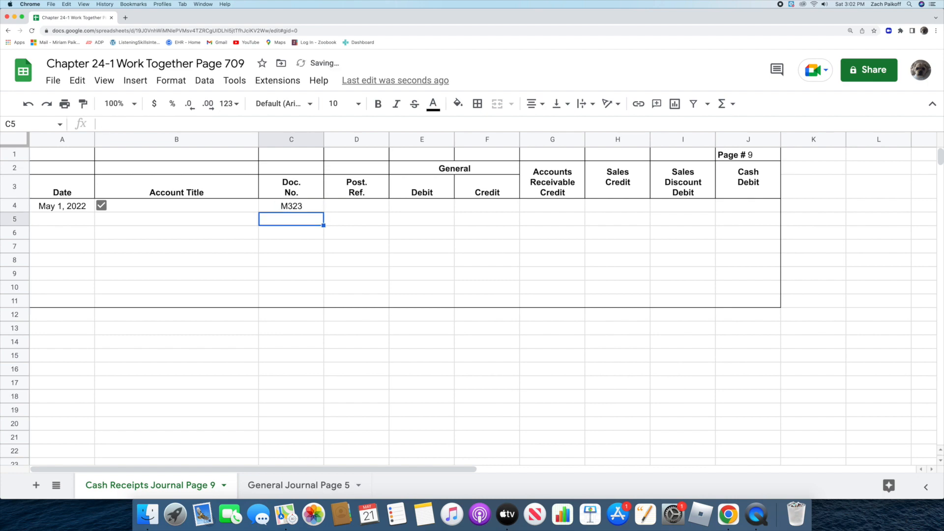
click(341, 207)
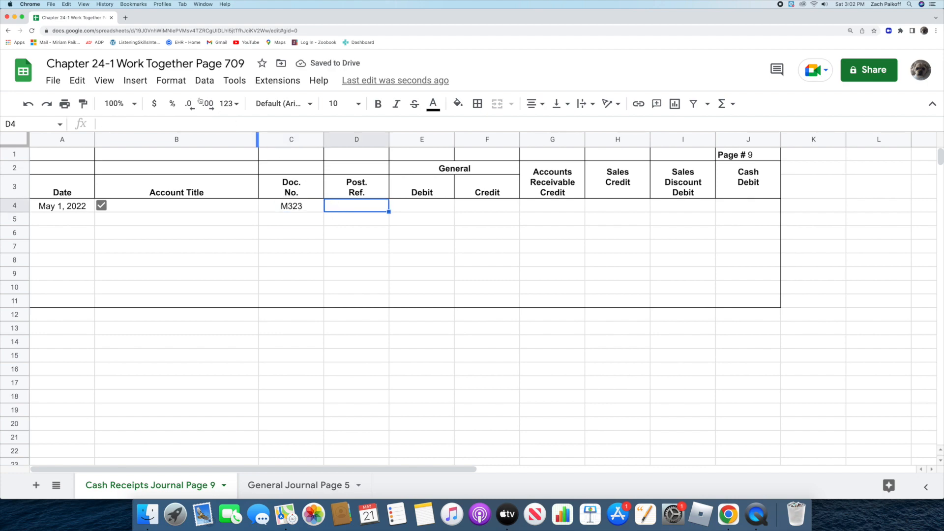
click(147, 81)
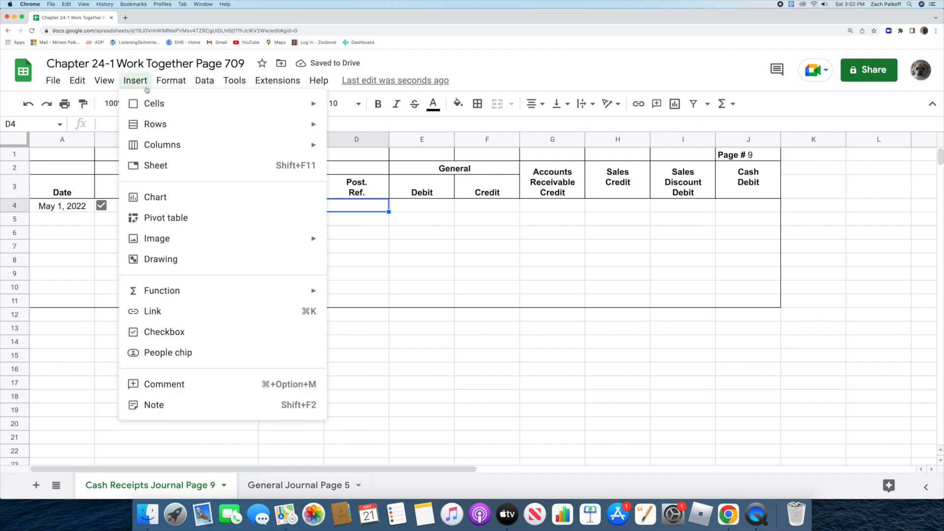
click(182, 331)
click(356, 205)
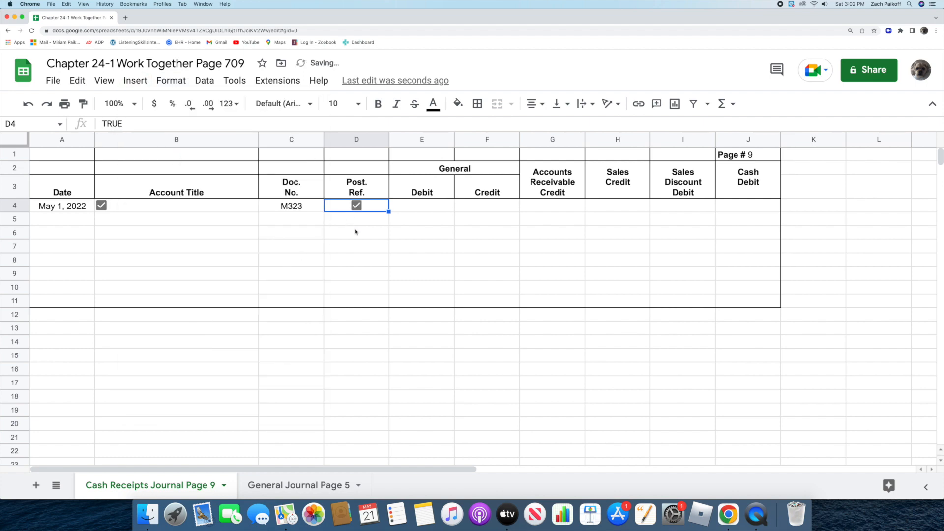
- Record 14,000 as both the Sales Credit and the Cash Debit of the May 1 entry
double_click(601, 205)
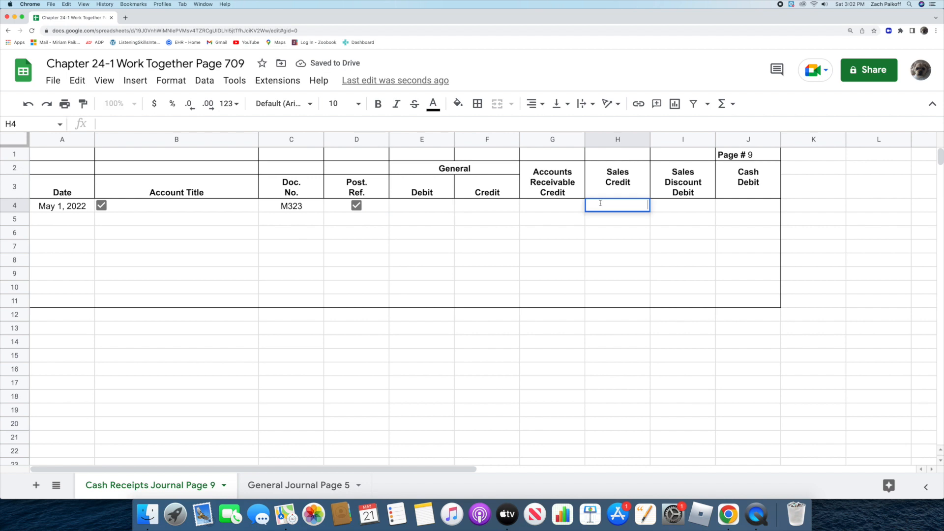
text(14000)
key(Return)
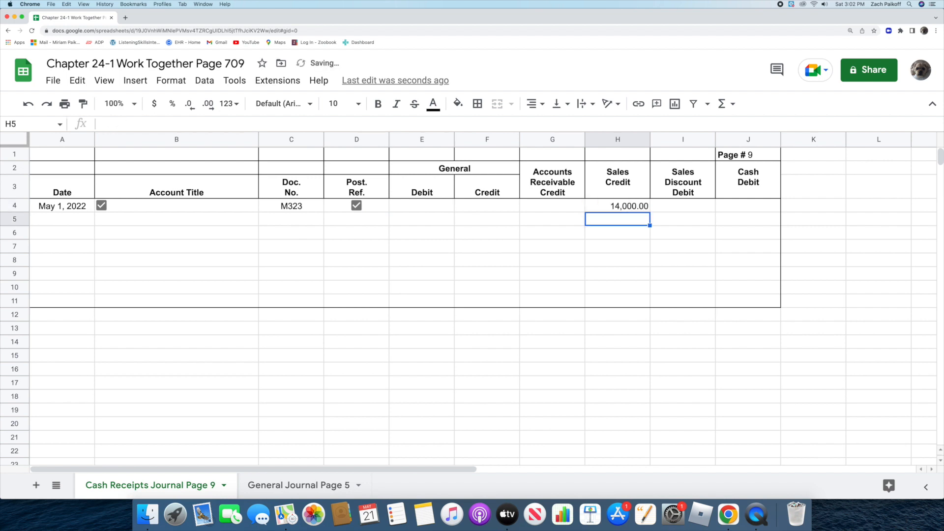
double_click(730, 206)
text(14,000)
key(Return)
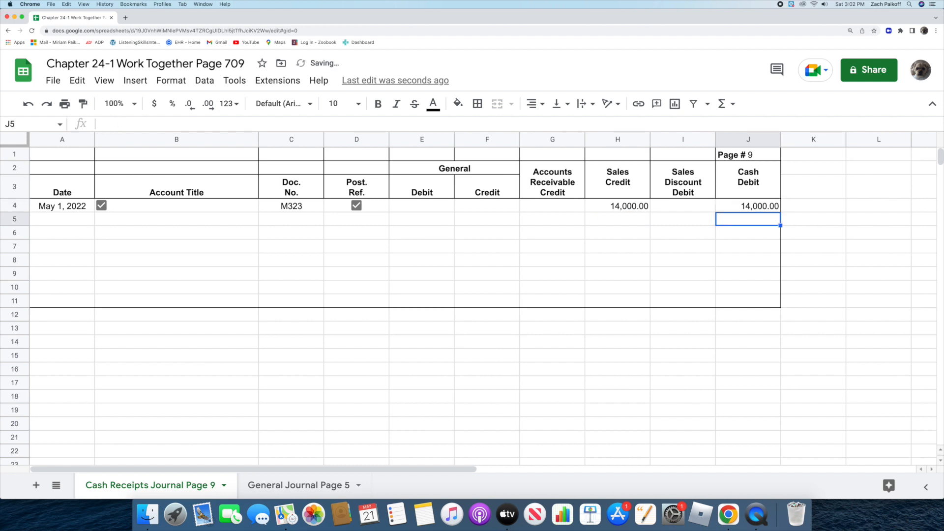
click(752, 340)
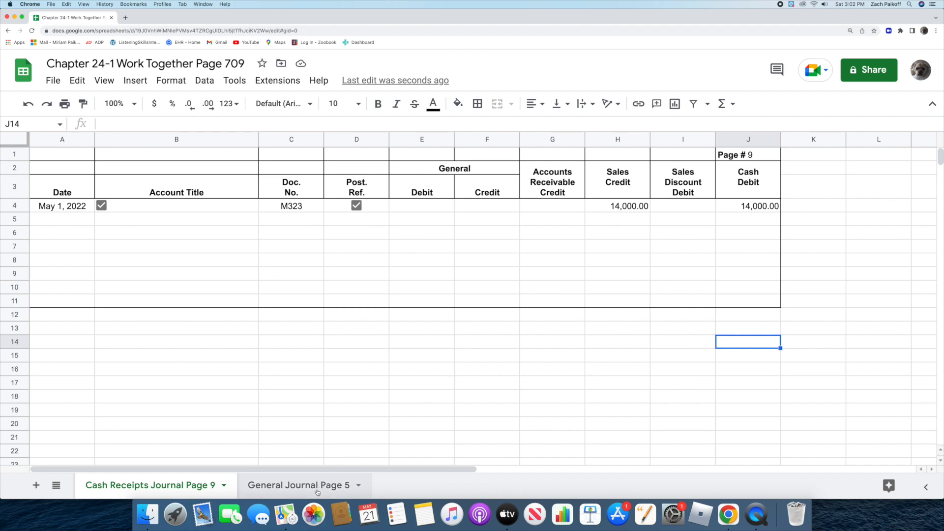
- On the General Journal Page 5 sheet, start the first entry with date May 5, 2022 and account title Time Drafts Receivable
click(318, 485)
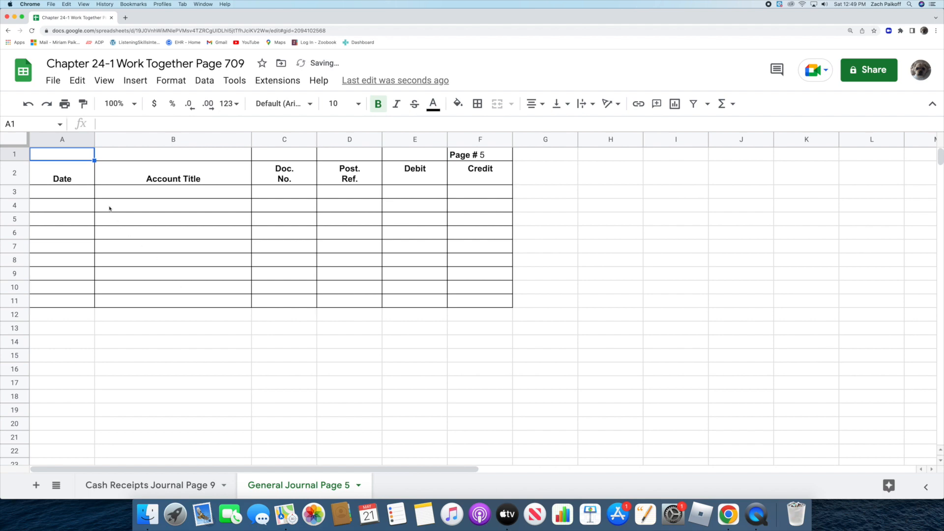
double_click(72, 189)
text(May 5, 2022)
key(Return)
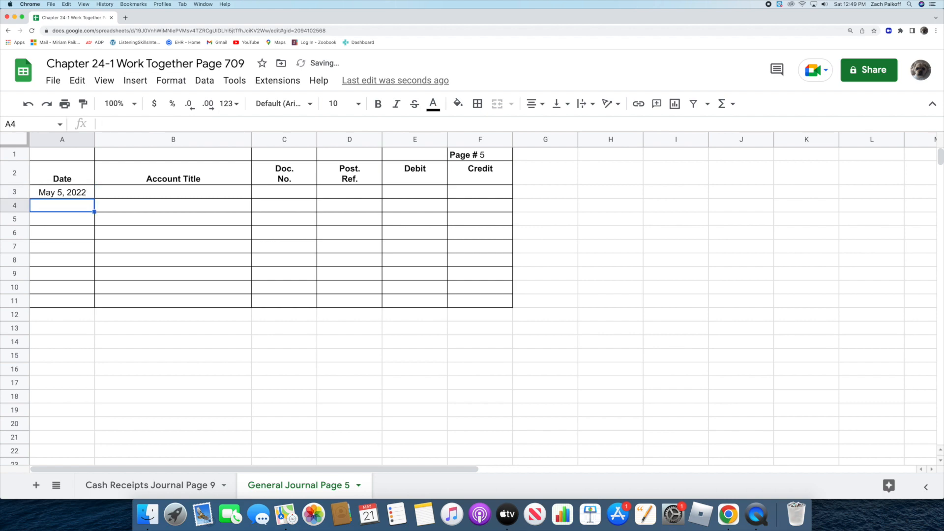
double_click(120, 190)
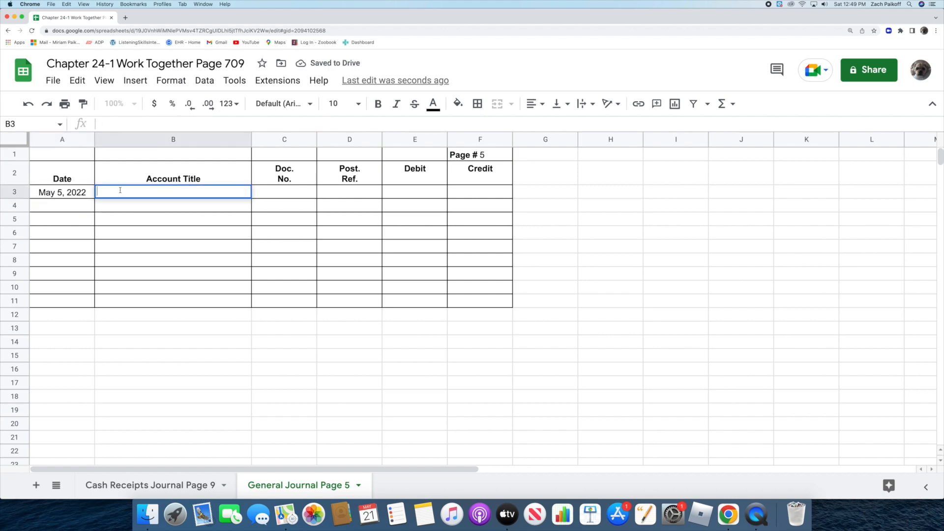
text(Time Drafts Receivable)
key(Return)
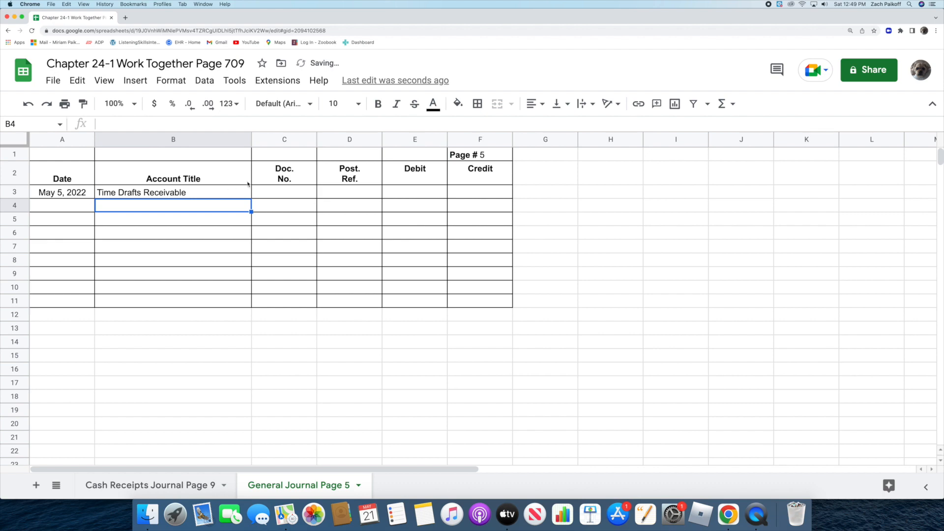
- Enter document number TD32 and an 18,000 debit for the Time Drafts Receivable line
click(280, 192)
text(TD32)
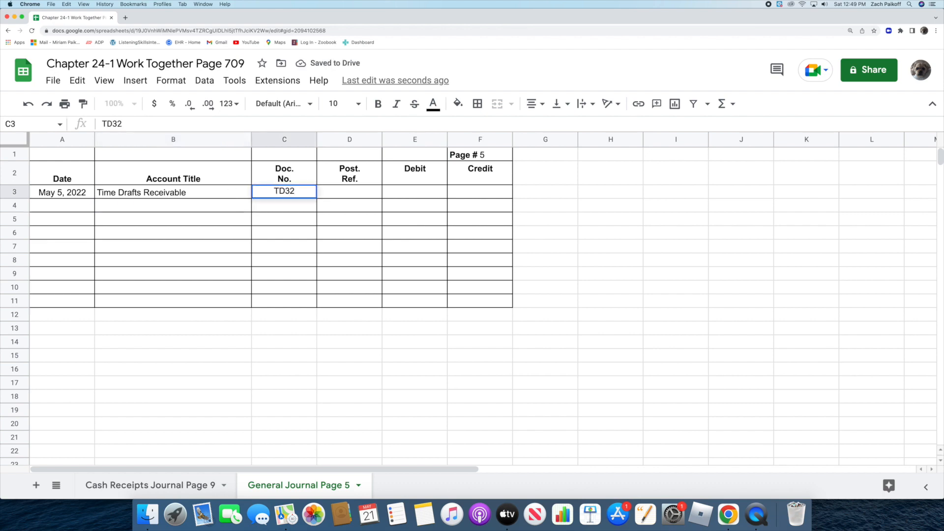
key(Return)
double_click(402, 191)
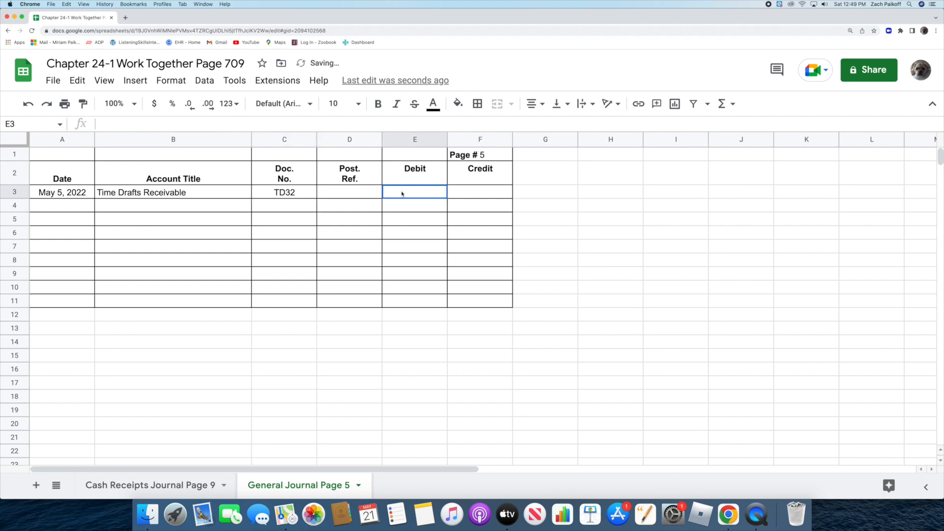
text(18000)
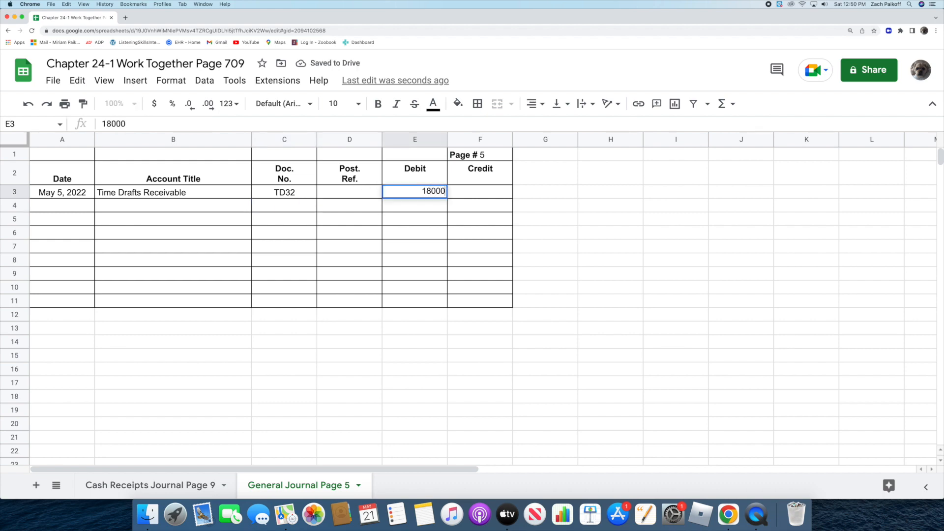
key(Return)
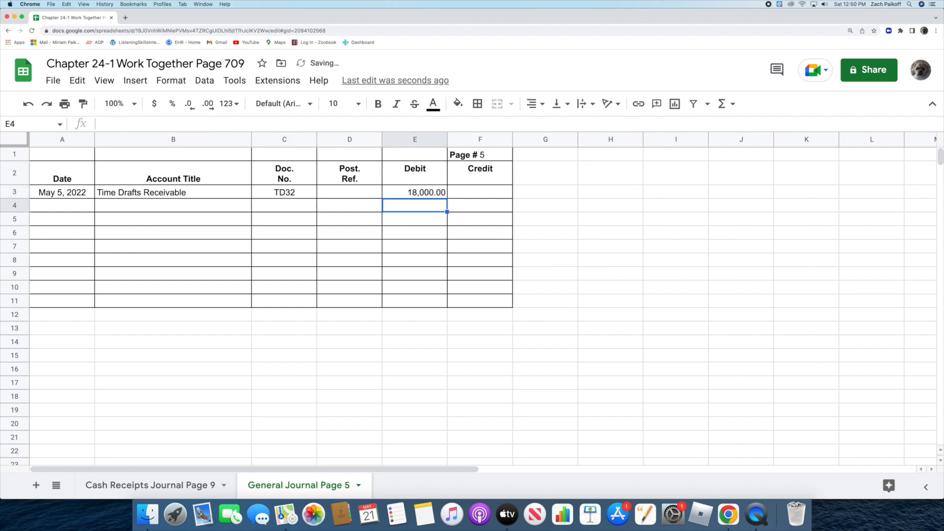
- Add the account Sales on the line below Time Drafts Receivable with a credit of 18,000
double_click(238, 204)
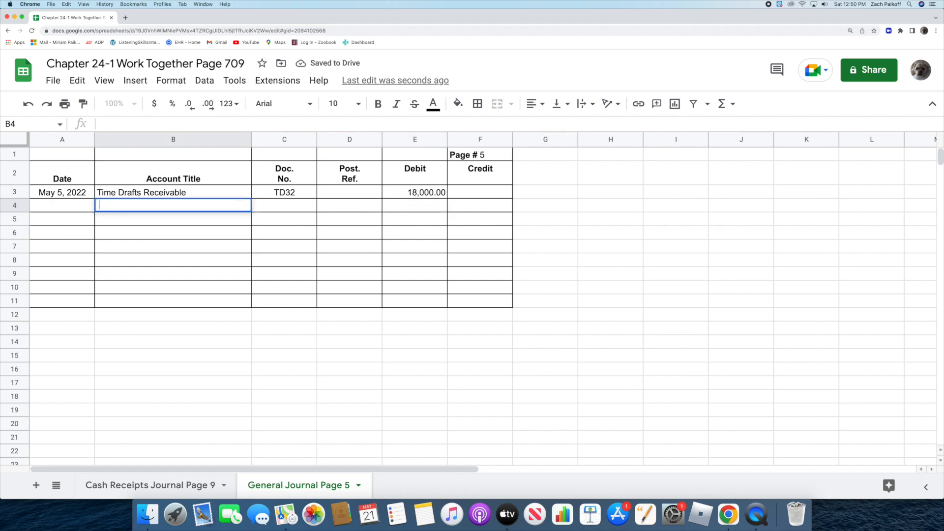
text(Sales)
key(Return)
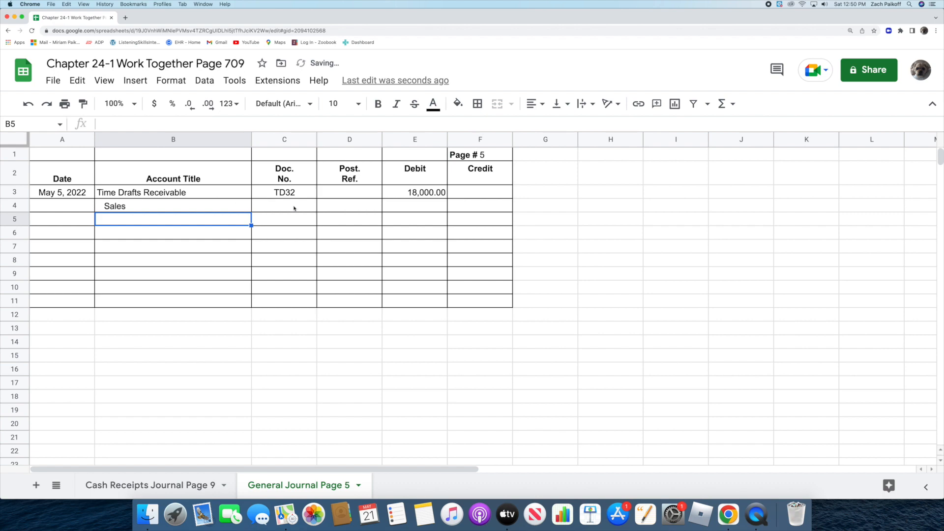
double_click(464, 206)
text(18,)
text(000)
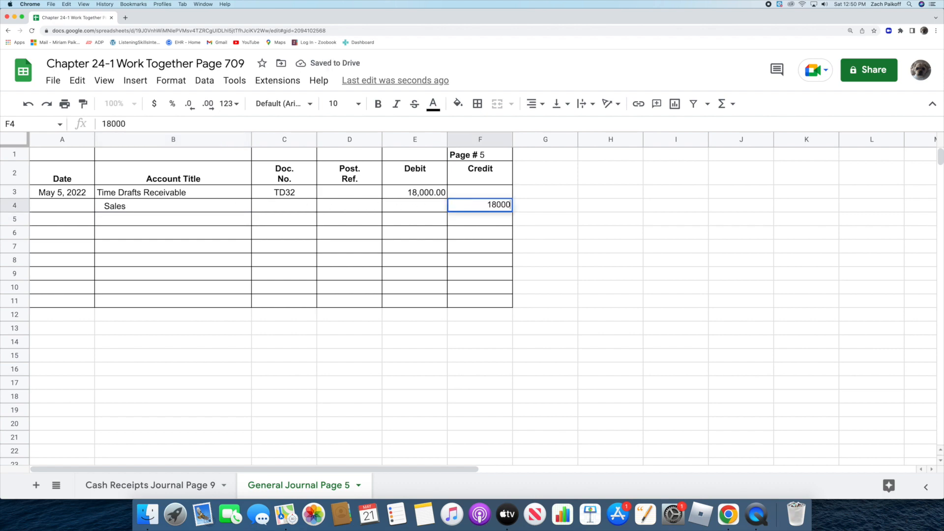
key(Return)
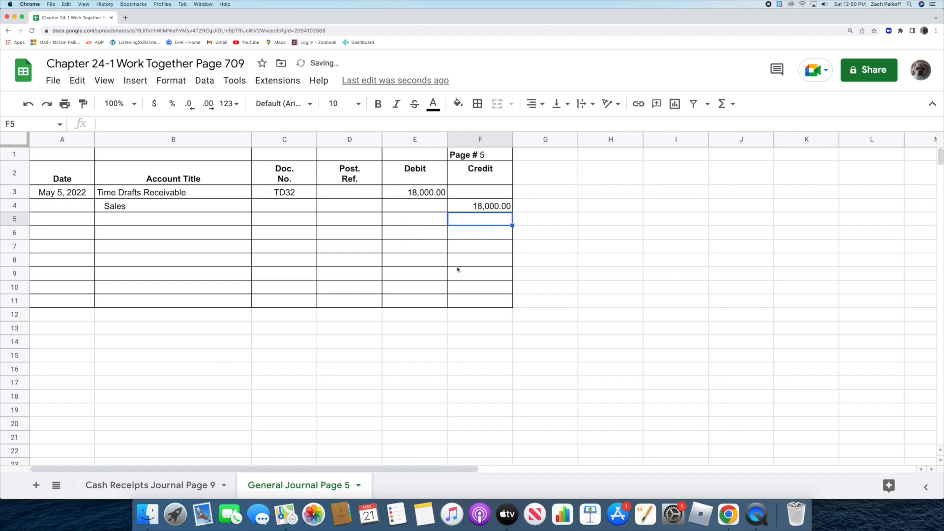
click(477, 334)
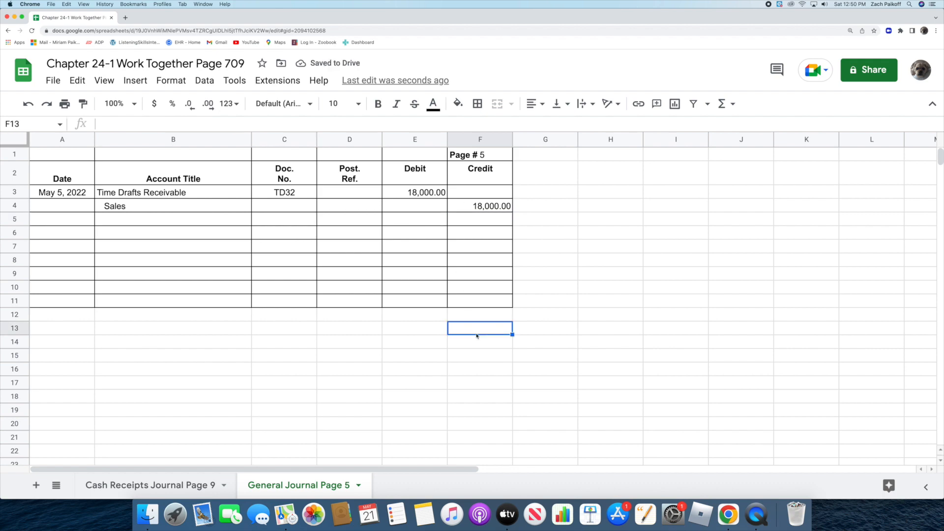
- On the Cash Receipts Journal Page 9 sheet, start the second entry with date 9 and account title Time Drafts Receivable
click(184, 485)
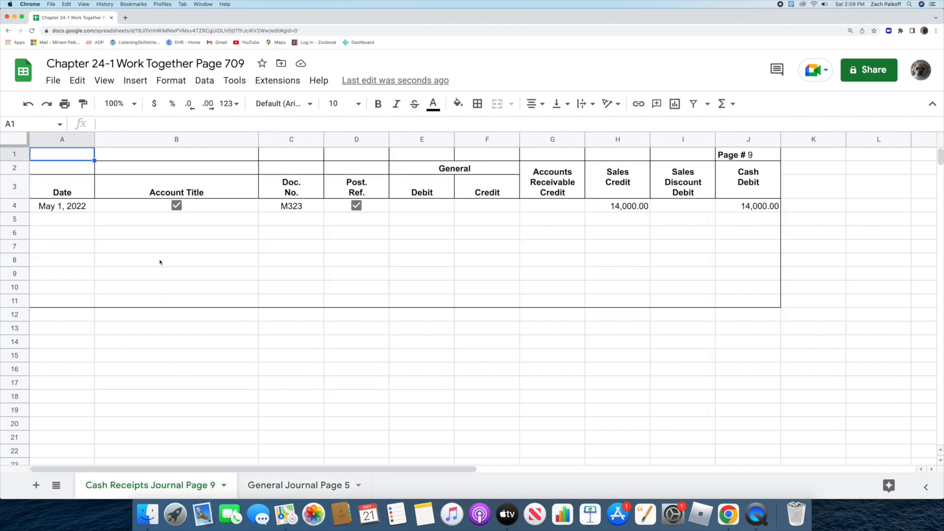
double_click(78, 219)
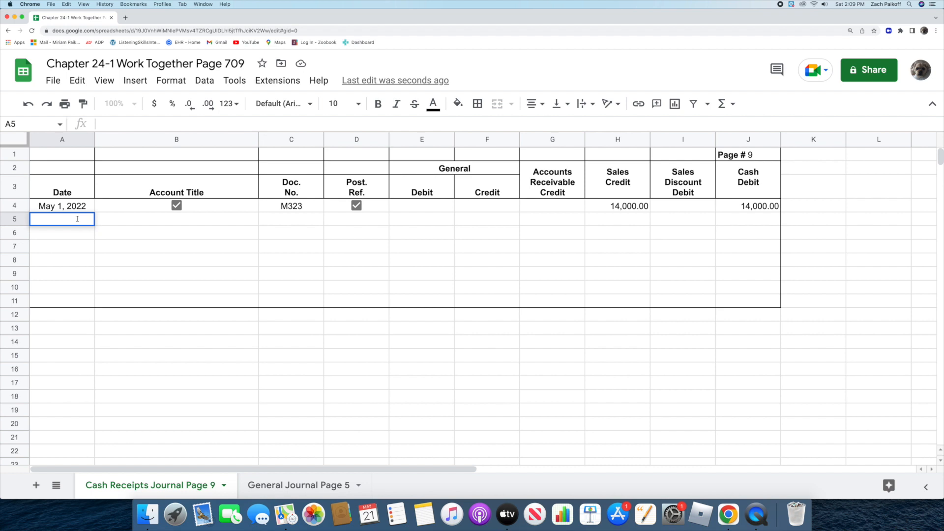
text(9)
key(Return)
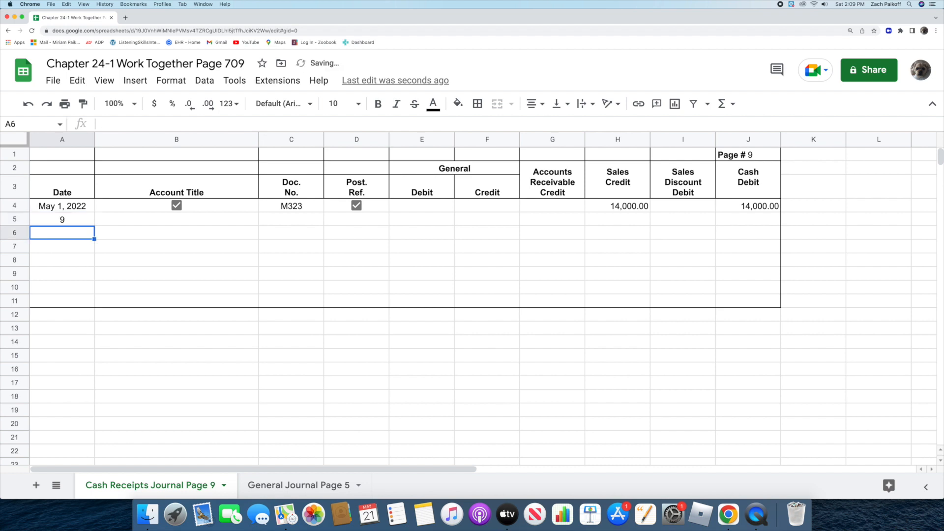
double_click(110, 219)
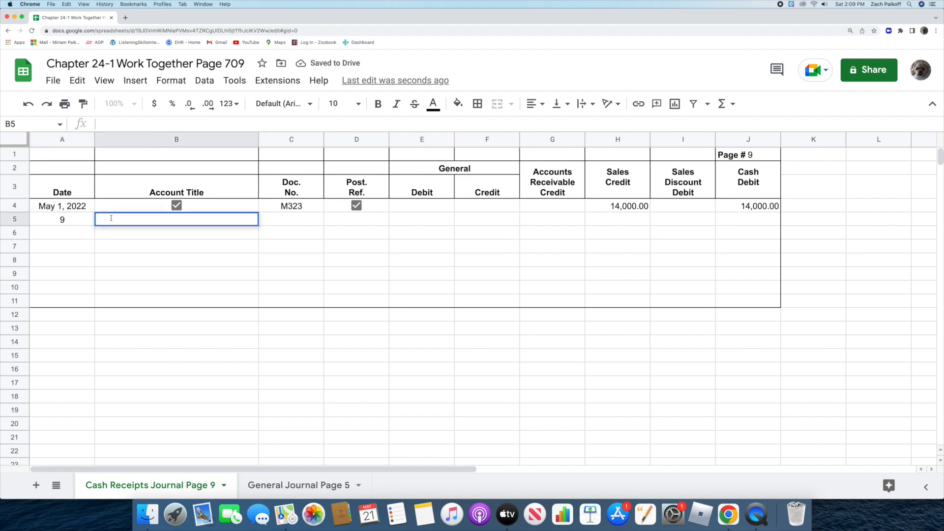
text(Time Drafts )
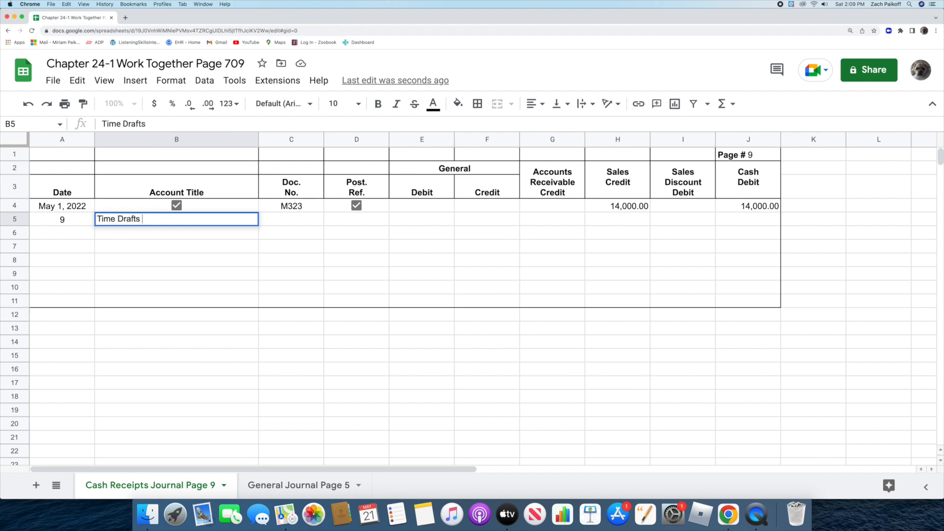
text(Receivable)
key(Return)
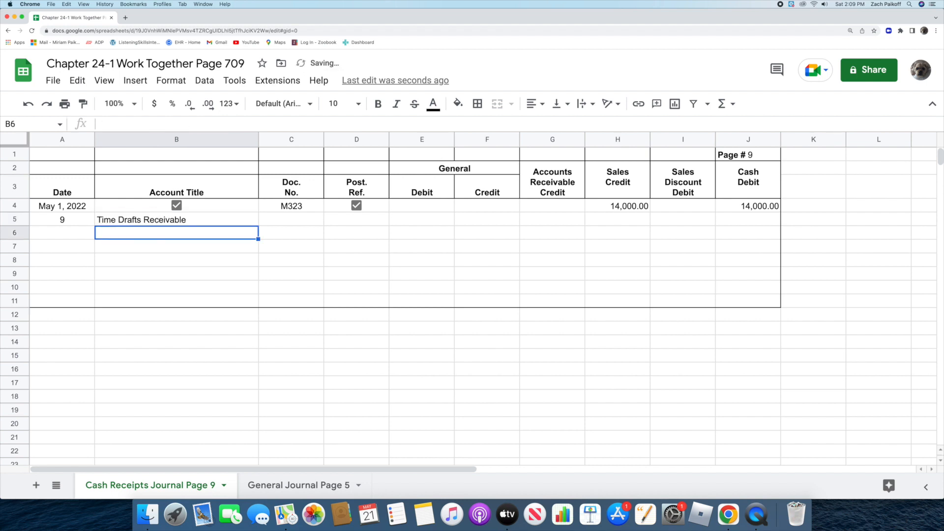
- Complete the Time Drafts Receivable entry with document number R221, a 21,000 general credit and a 21,000 cash debit
click(311, 219)
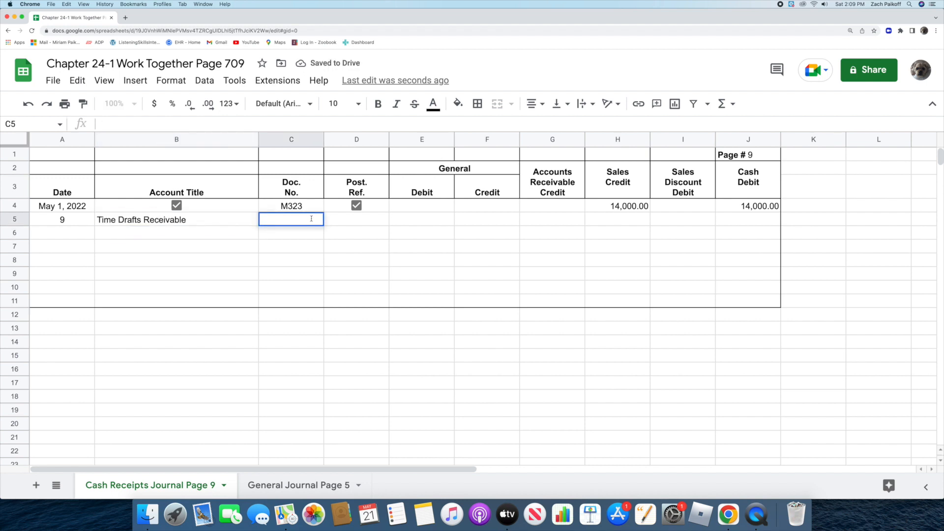
text(R221)
key(Return)
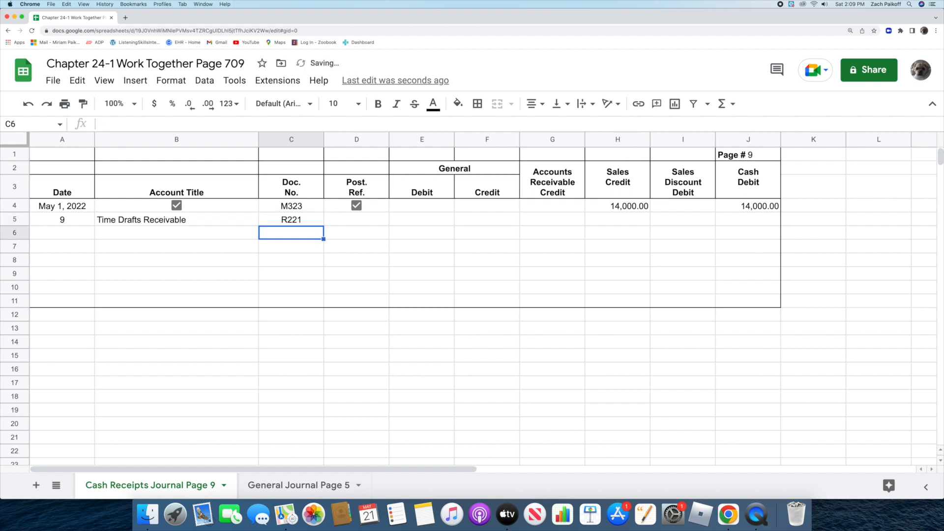
click(468, 219)
text(21000)
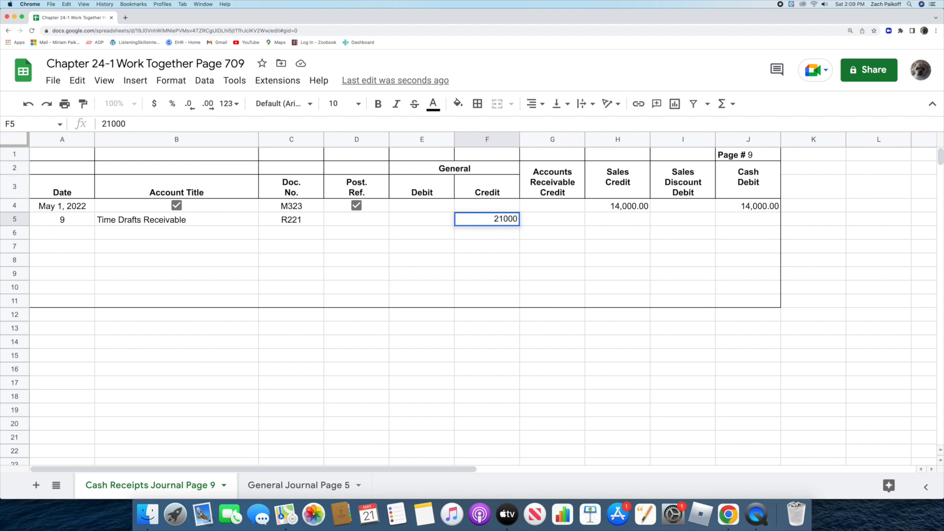
key(Return)
click(734, 222)
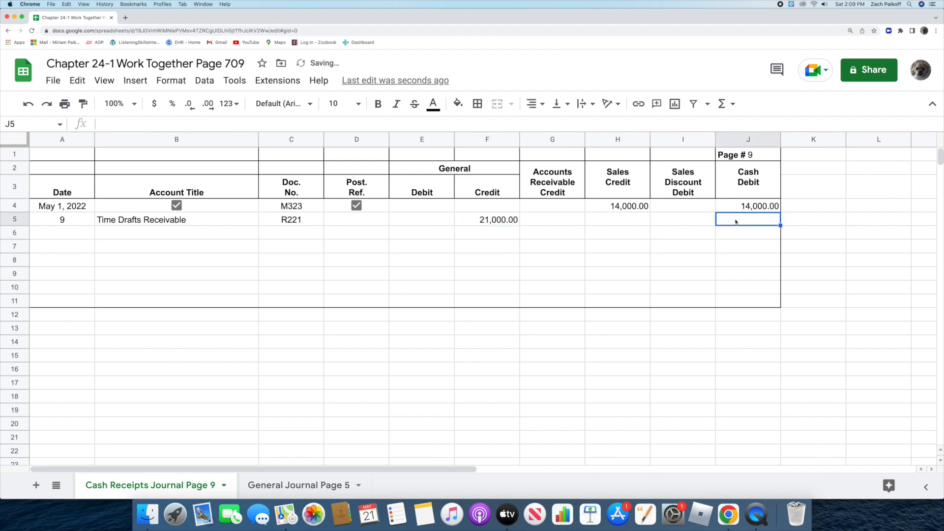
text(21,000)
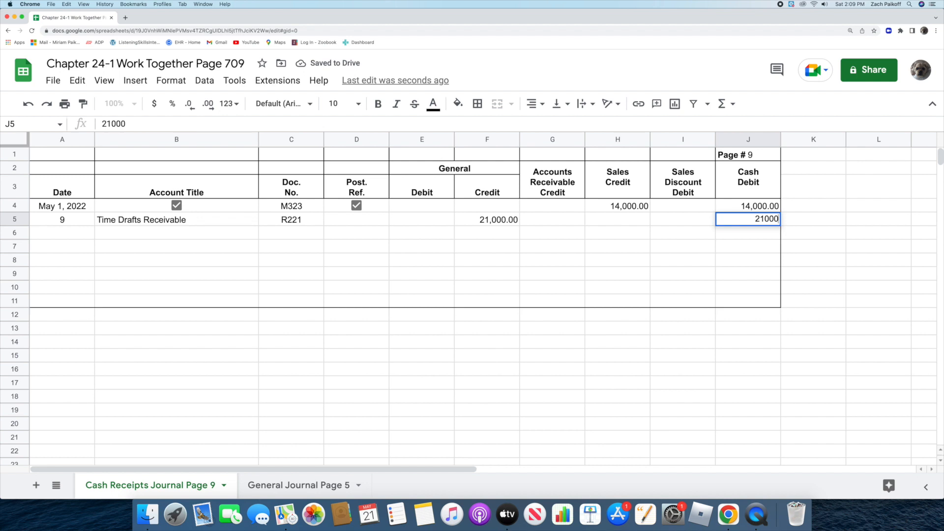
key(Return)
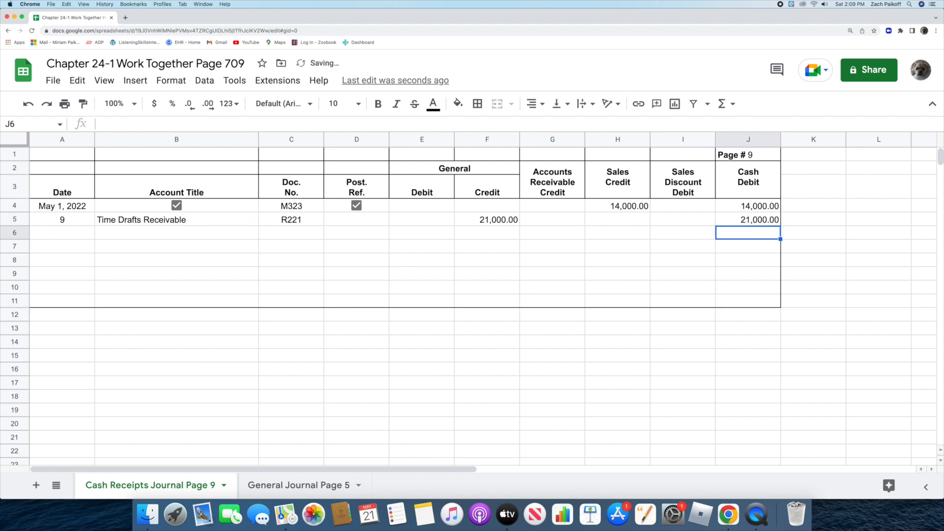
- Rule the amount columns with a thin single bottom border under the Time Drafts Receivable row, from General Debit through Cash Debit
drag(423, 222, 738, 220)
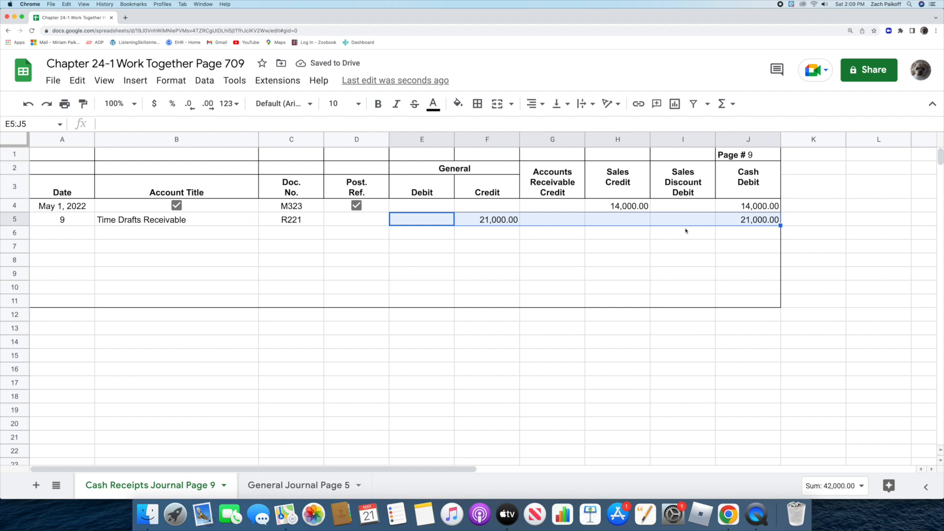
click(477, 103)
click(575, 149)
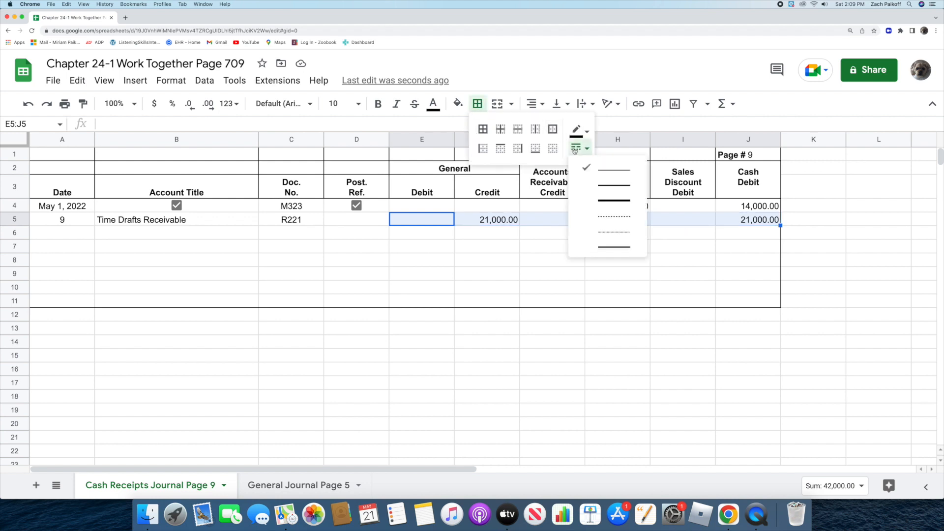
click(614, 169)
click(535, 148)
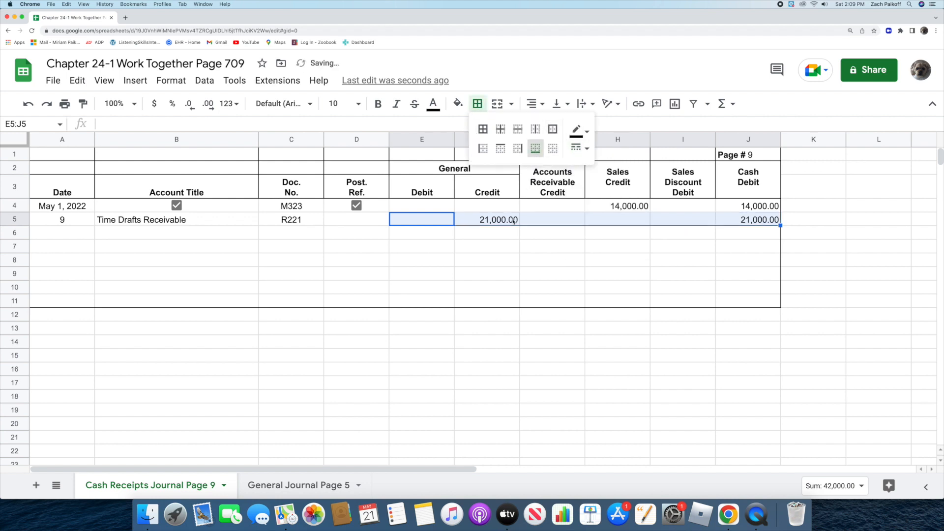
click(446, 250)
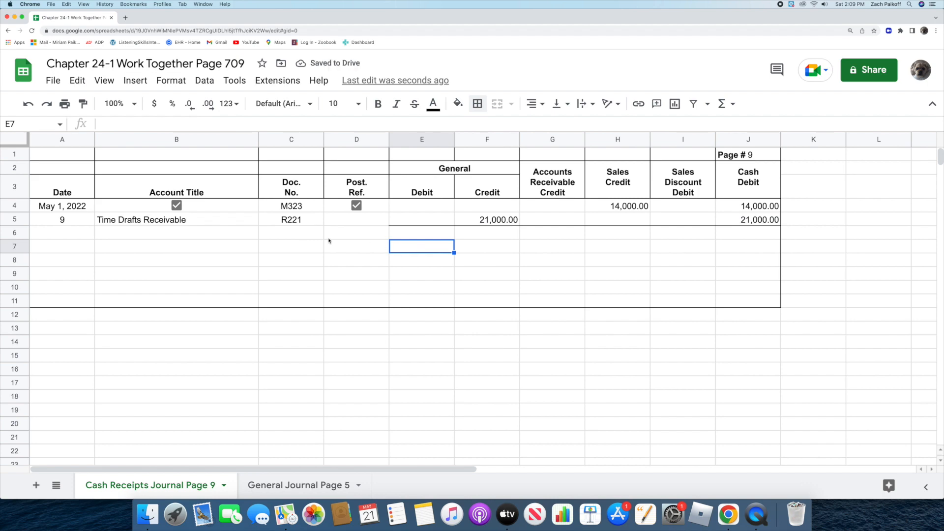
- Start the totals line below the last entry with date 31 and account title Totals
double_click(83, 234)
text(31)
key(Return)
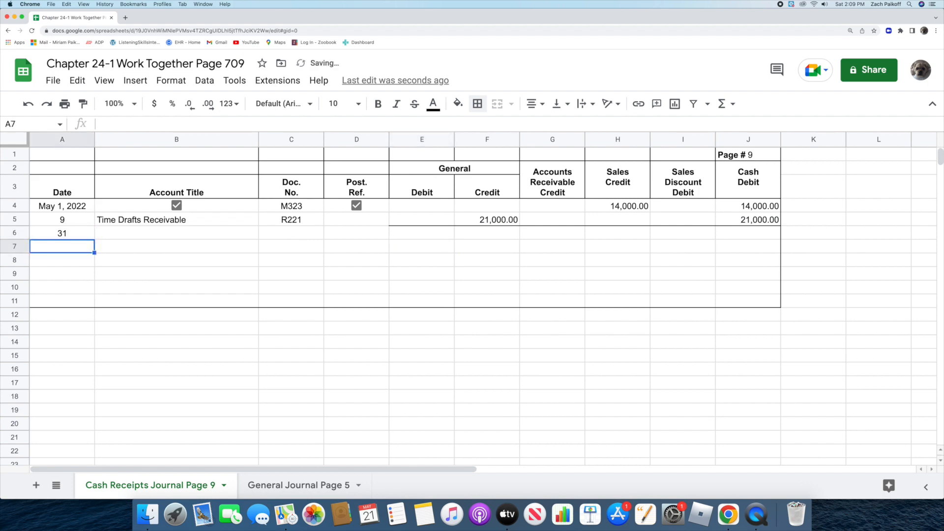
click(113, 235)
text(Totals)
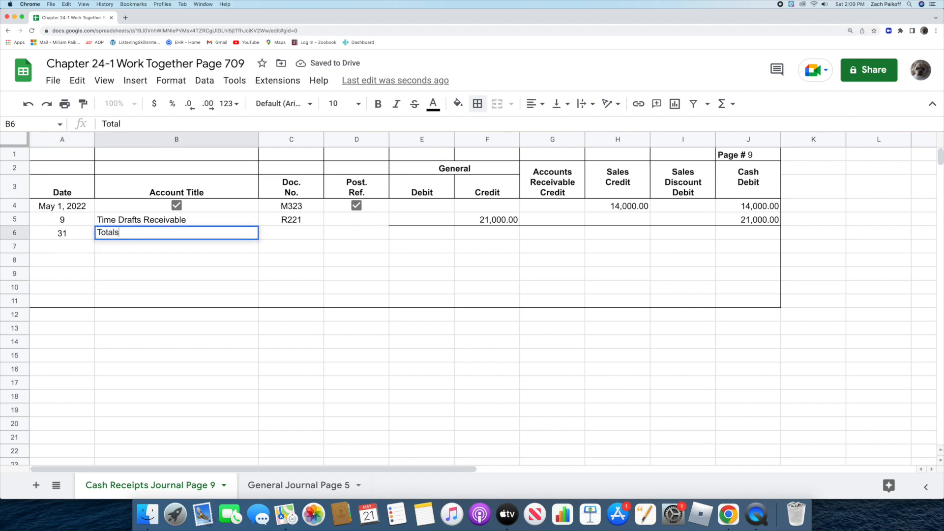
key(Return)
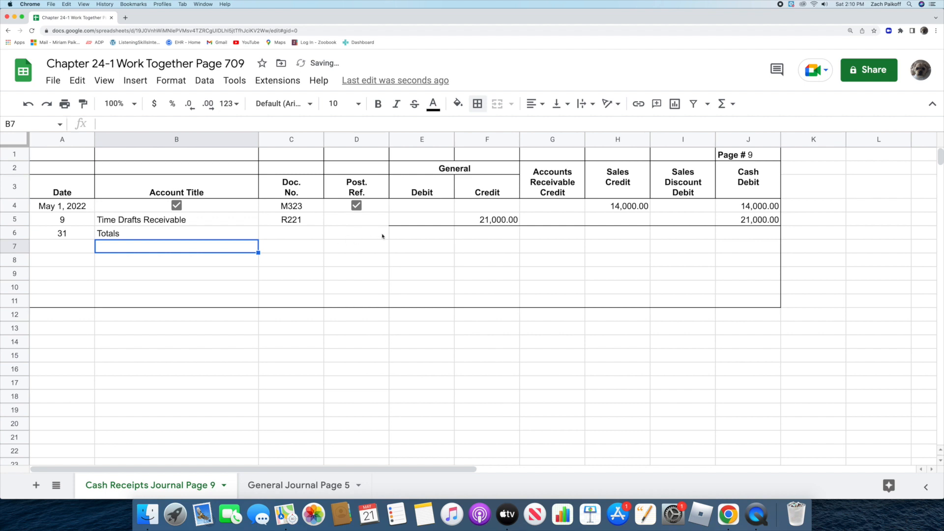
- Enter totals of 0 for General Debit, 21,000 for General Credit and 0 for Accounts Receivable Credit
double_click(407, 232)
text(0)
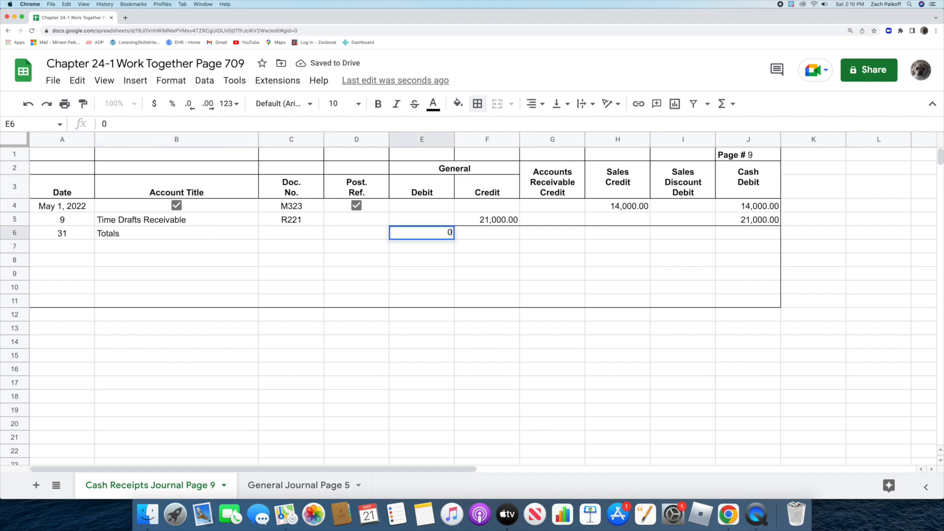
key(Return)
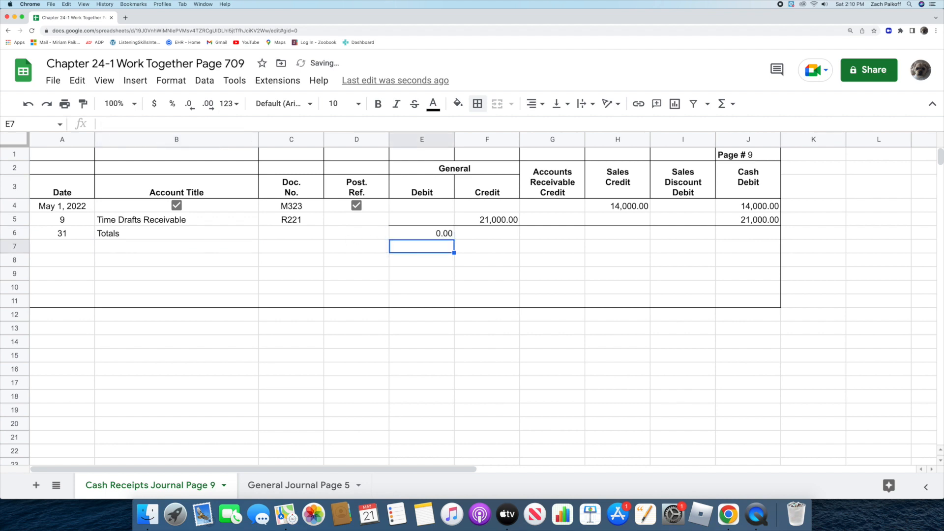
double_click(476, 232)
text(21000)
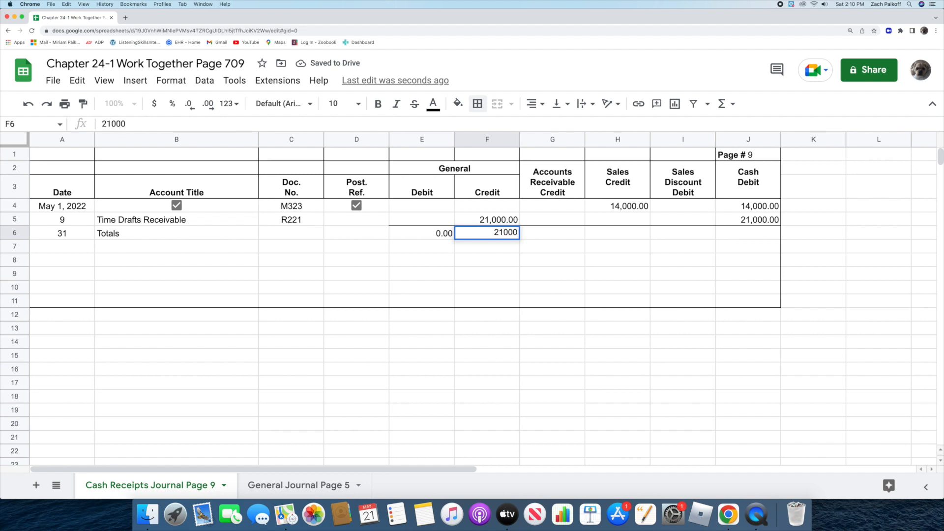
key(Return)
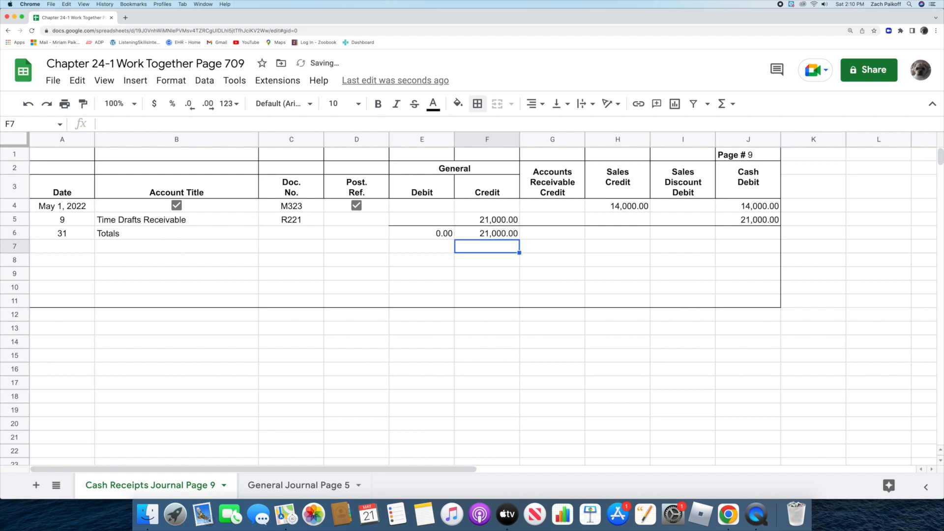
double_click(536, 233)
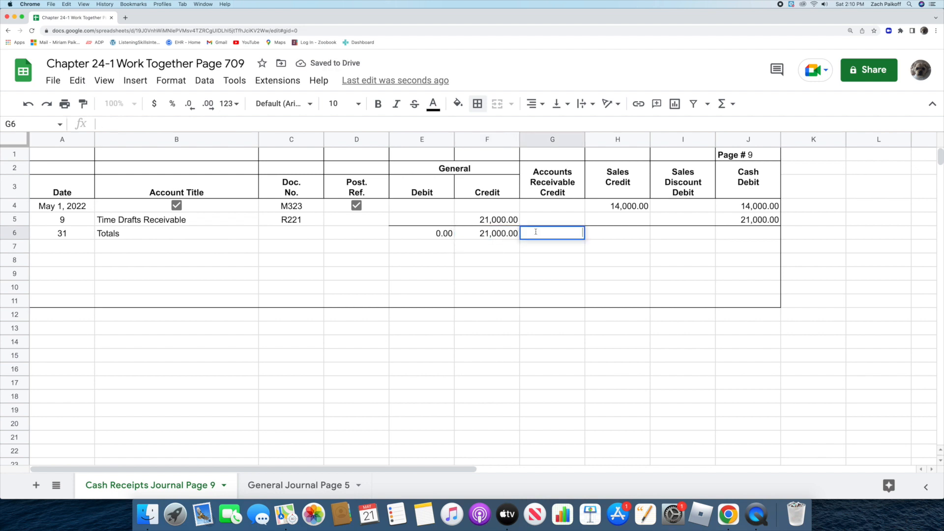
text(0)
key(Return)
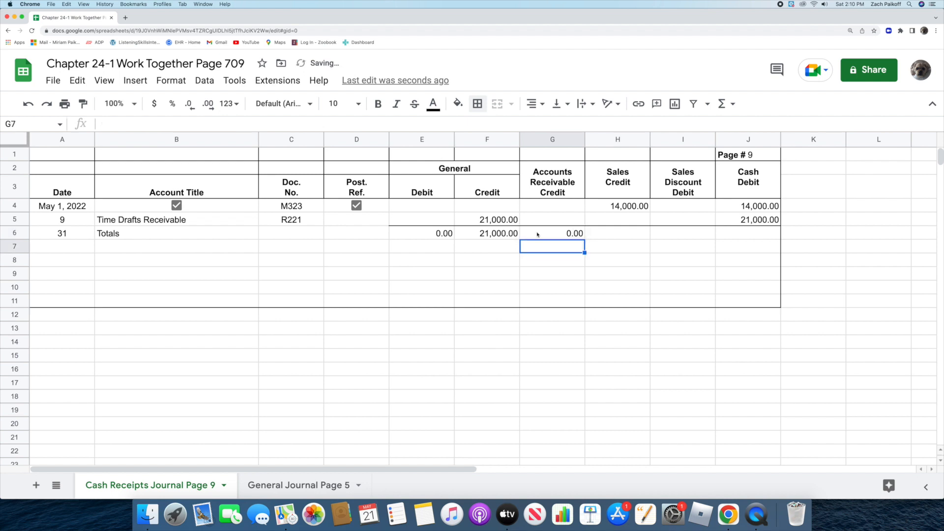
- Enter totals of 14,000 for Sales Credit and 0 for Sales Discount Debit
double_click(608, 233)
text(14000)
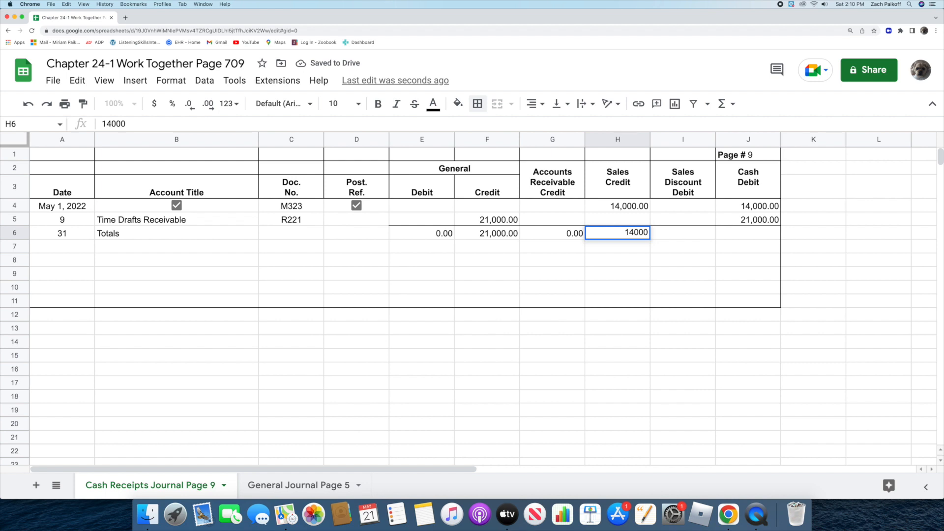
key(Return)
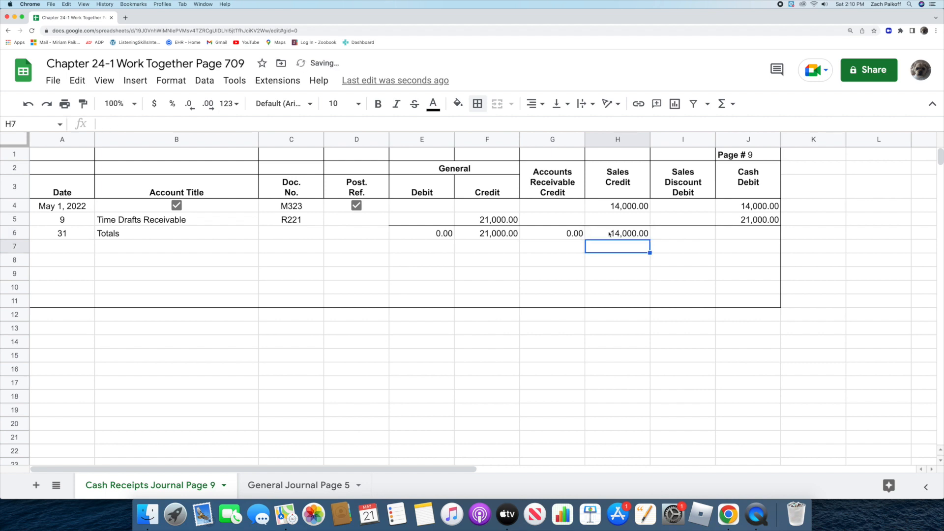
double_click(669, 230)
text(0)
key(Return)
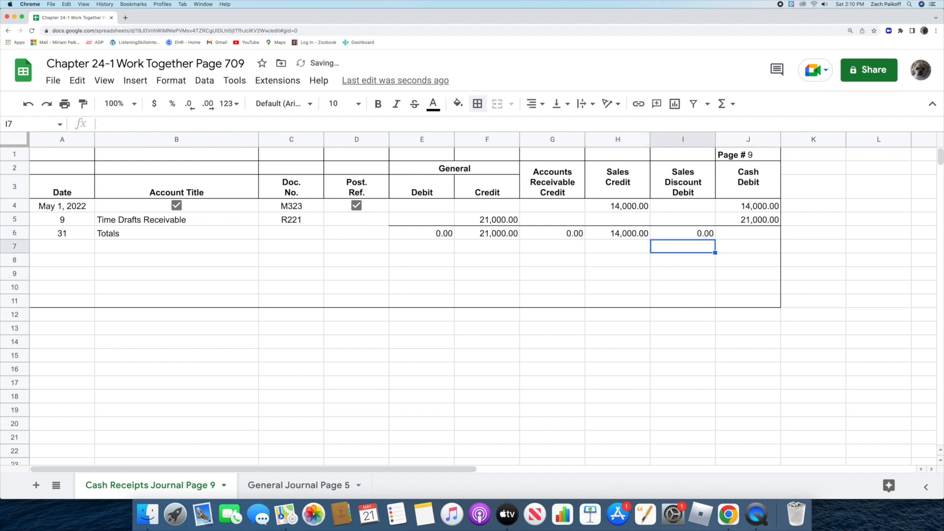
- Total the Cash Debit column on the Totals line with the formula =J4+J5
click(737, 233)
text(=)
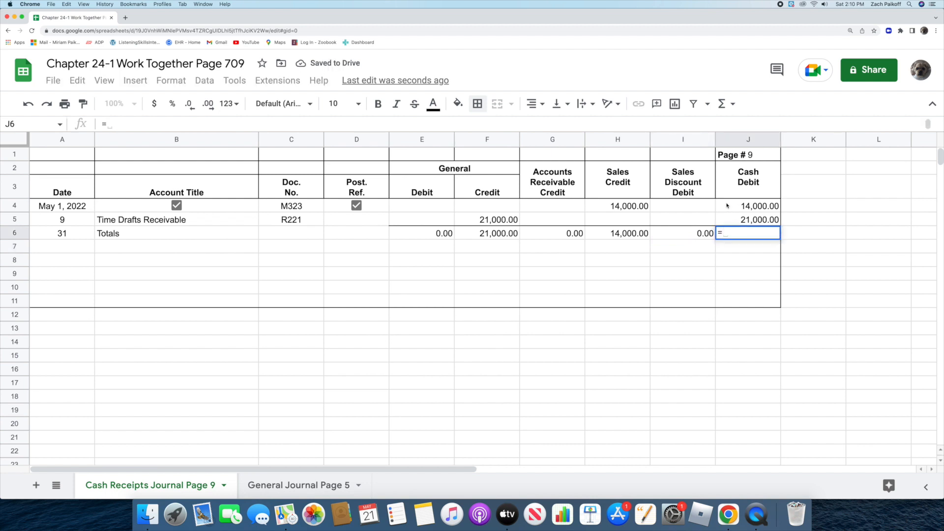
click(726, 205)
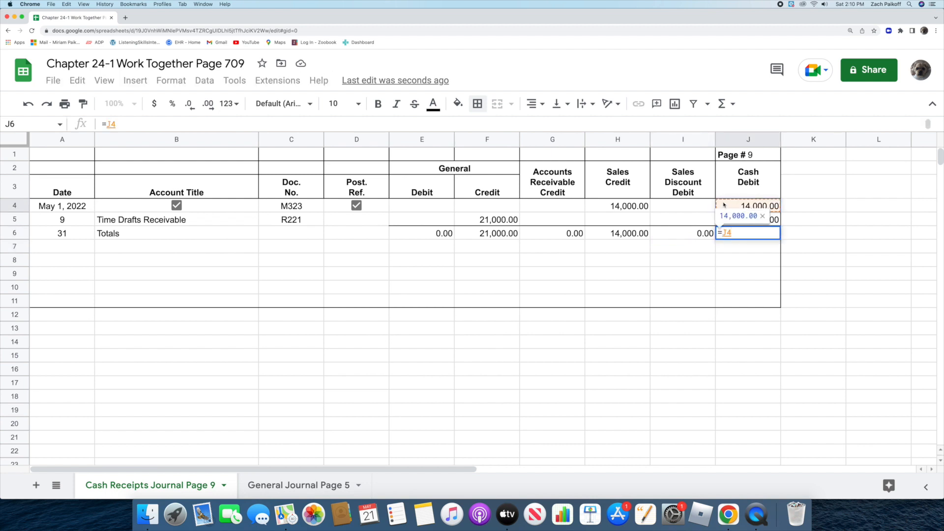
text(+)
click(725, 220)
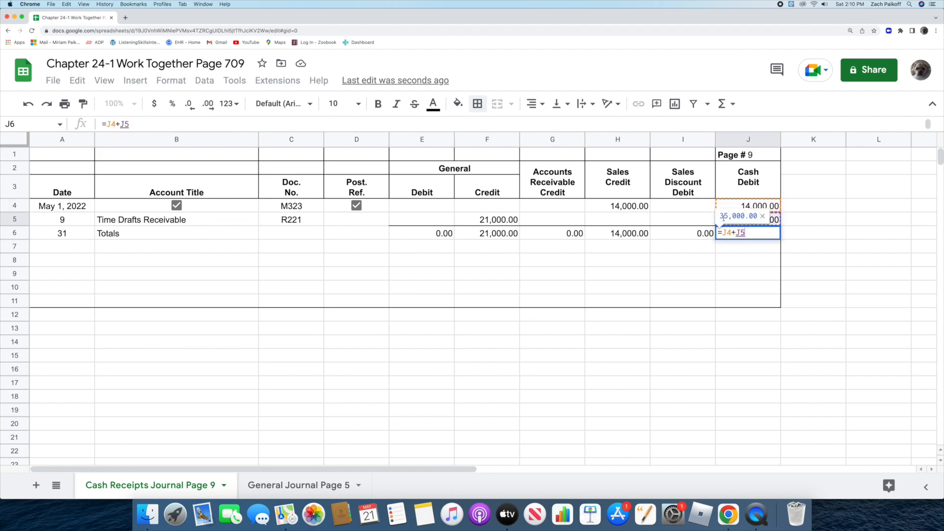
key(Return)
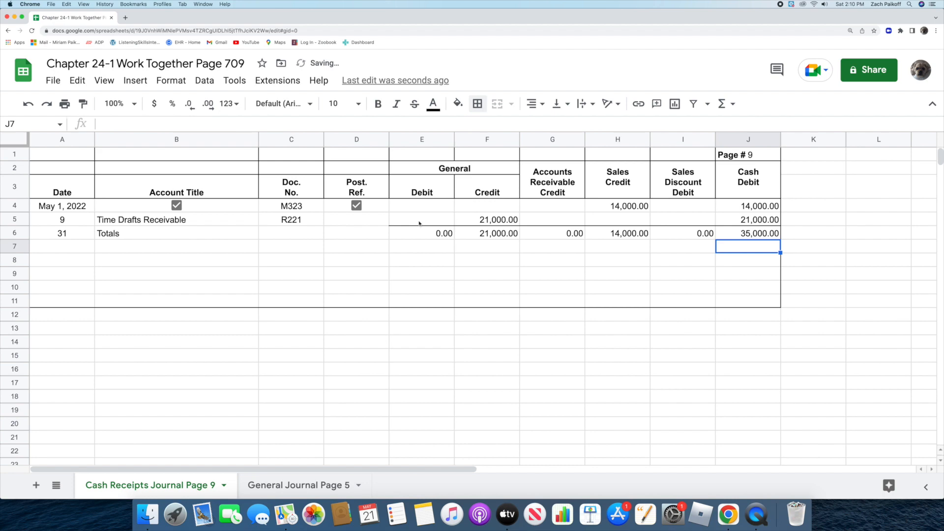
- Double-rule the Totals row with a double-line bottom border from General Debit through Cash Debit
click(406, 234)
drag(405, 234, 736, 235)
click(477, 103)
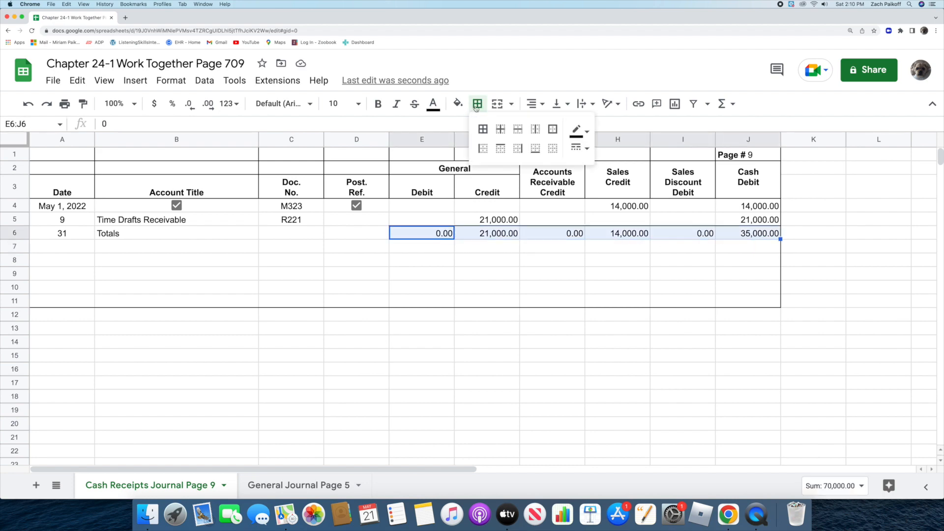
click(579, 147)
click(614, 246)
click(536, 148)
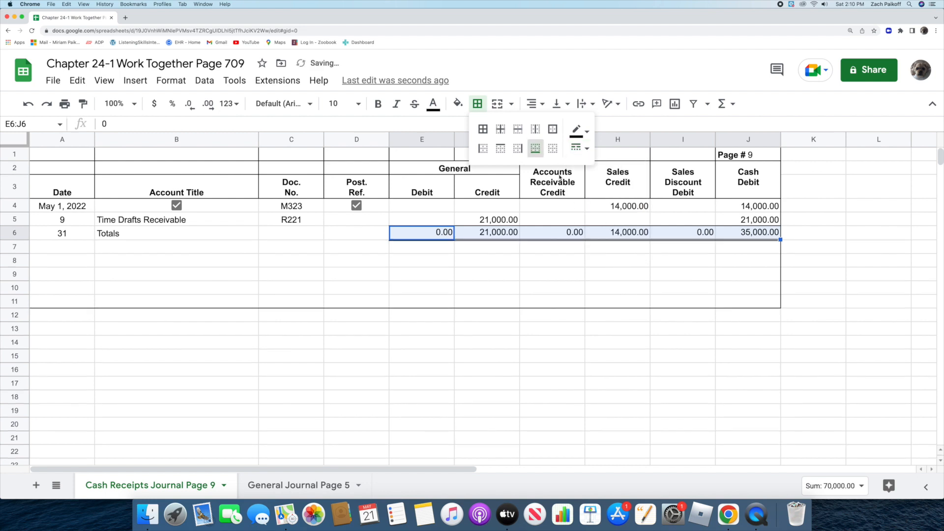
click(735, 278)
click(745, 342)
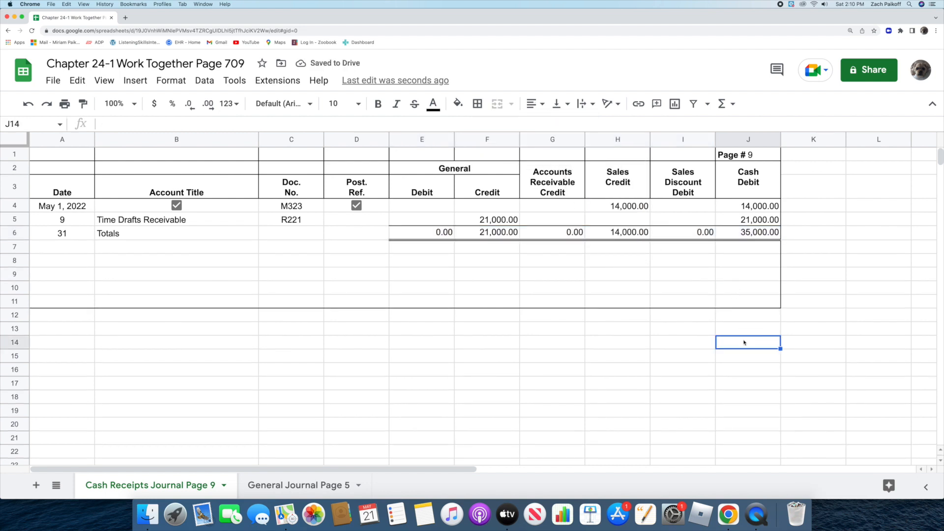